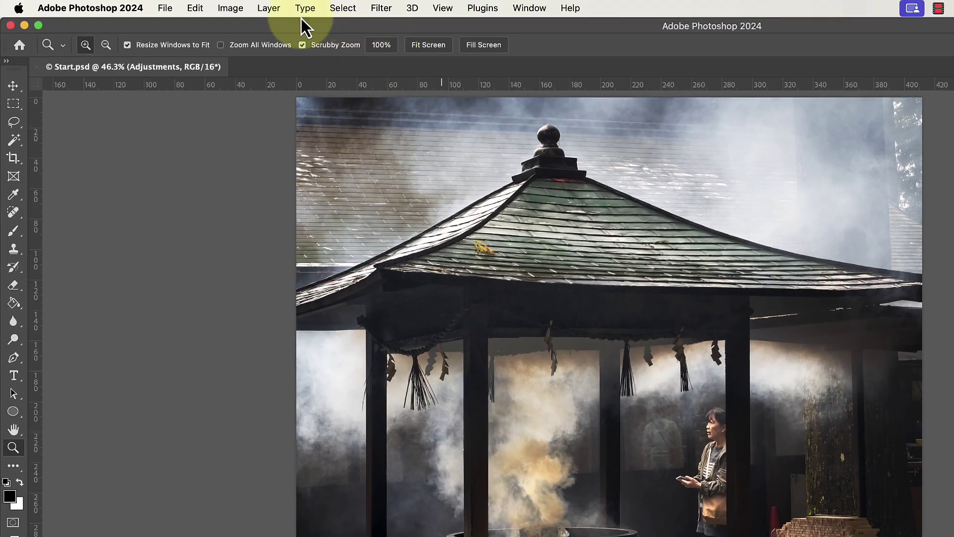
Step: Add a new empty layer named 'Remove Reflection' via Layer > New > Layer
{"action": "left_click", "coordinate": [267, 9]}
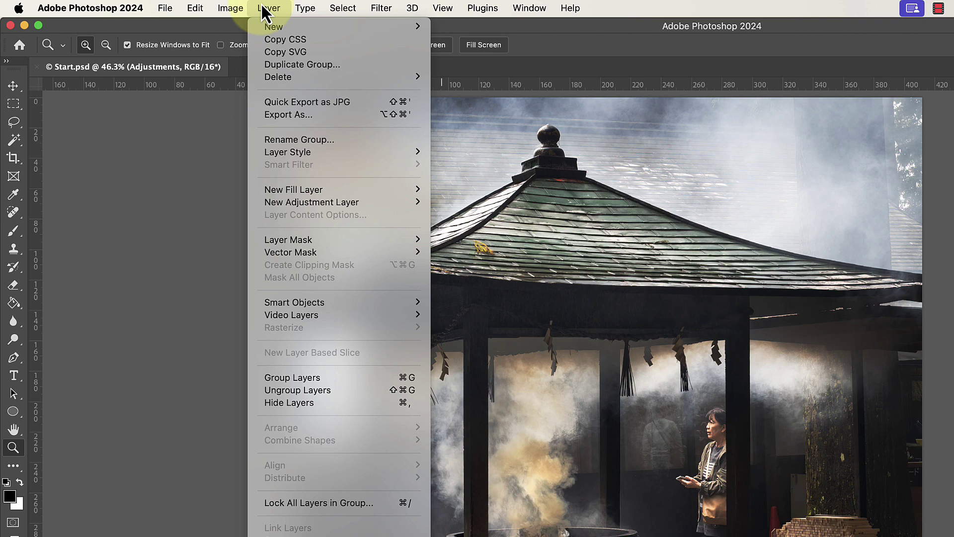
{"action": "mouse_move", "coordinate": [266, 25]}
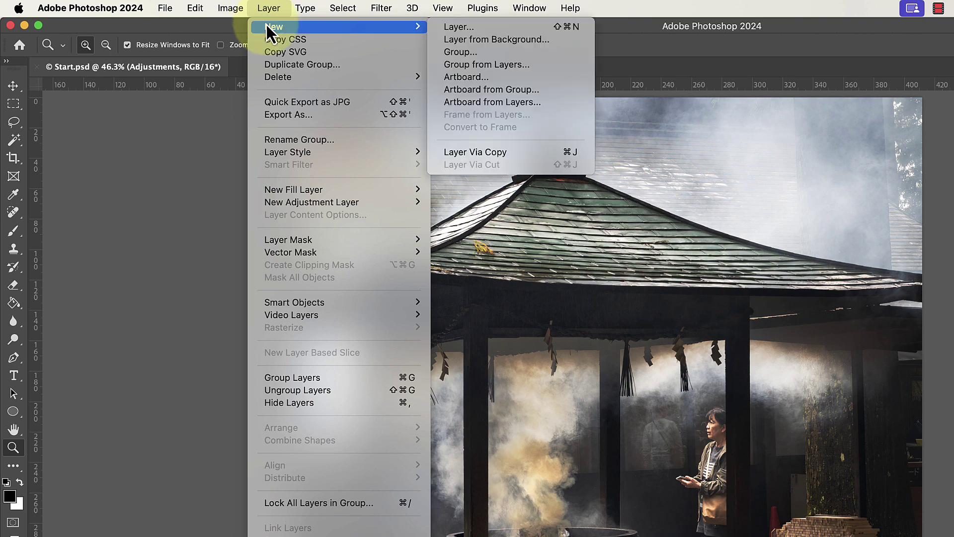
{"action": "left_click", "coordinate": [458, 30]}
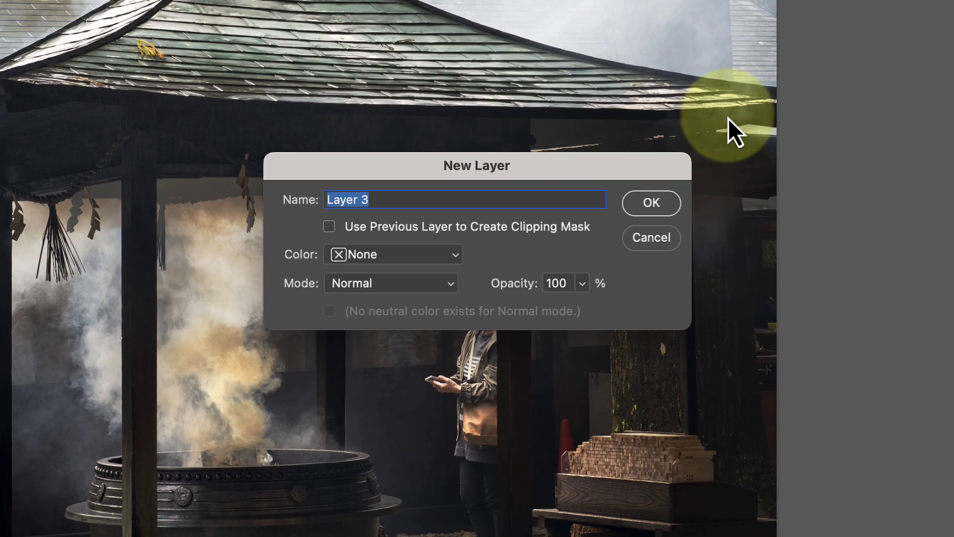
{"action": "type", "text": "R"}
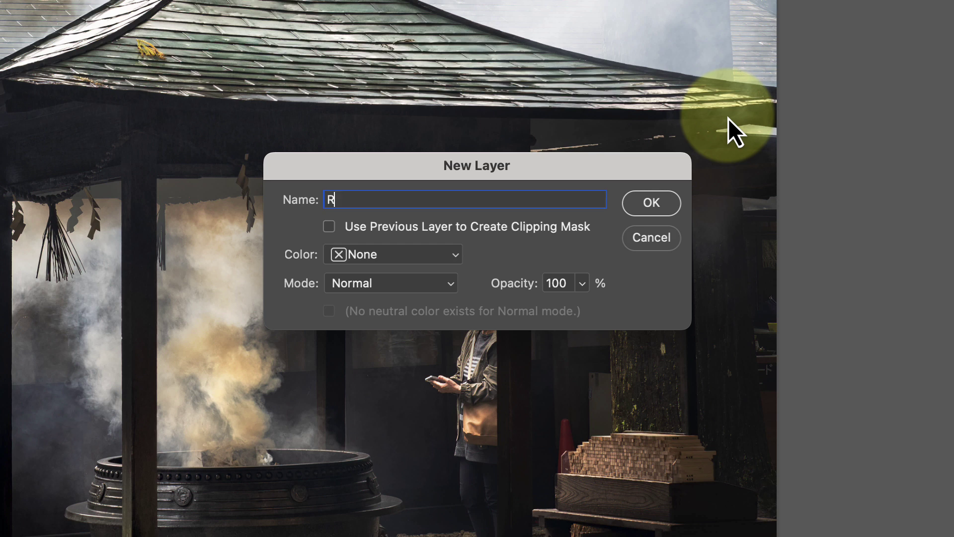
{"action": "type", "text": "emove Reflection"}
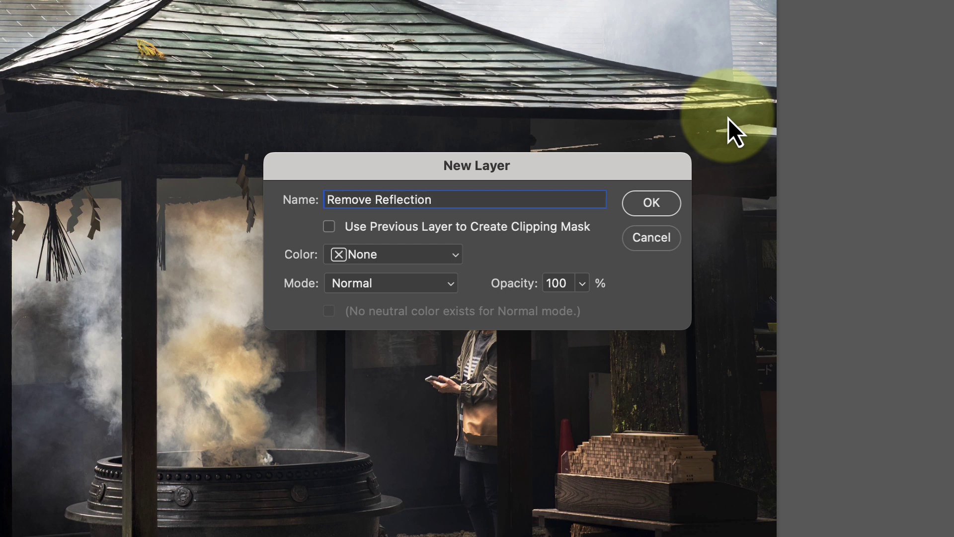
{"action": "key", "text": "Return"}
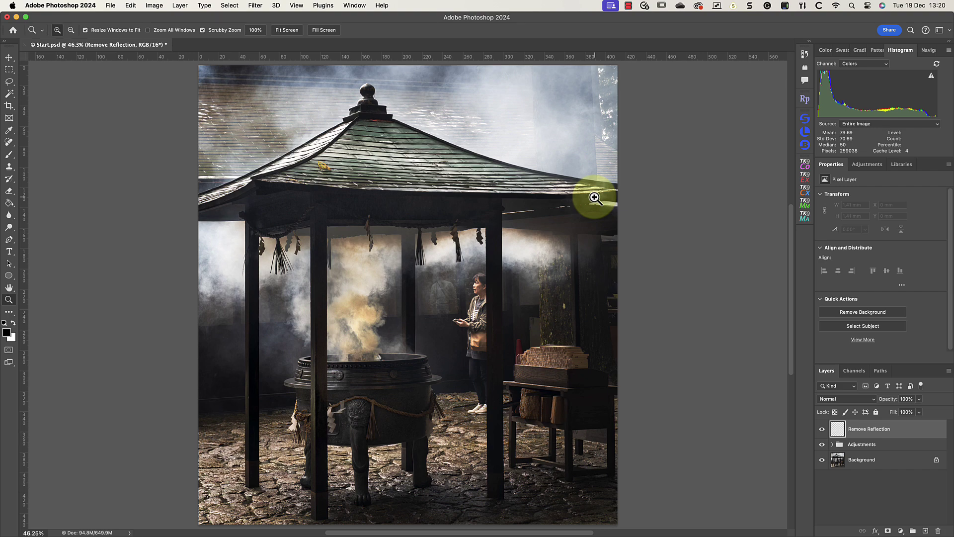
Step: Zoom the photo to 100% and bring the woman and window reflection into view
{"action": "left_click", "coordinate": [256, 30]}
{"action": "scroll", "coordinate": [568, 305], "scroll_direction": "right", "scroll_amount": 3}
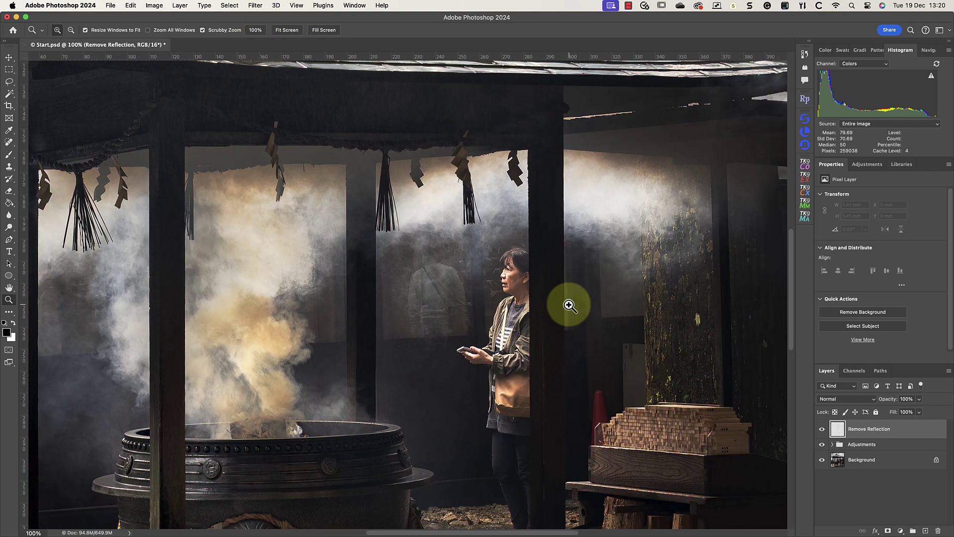
{"action": "scroll", "coordinate": [569, 305], "scroll_direction": "down", "scroll_amount": 2}
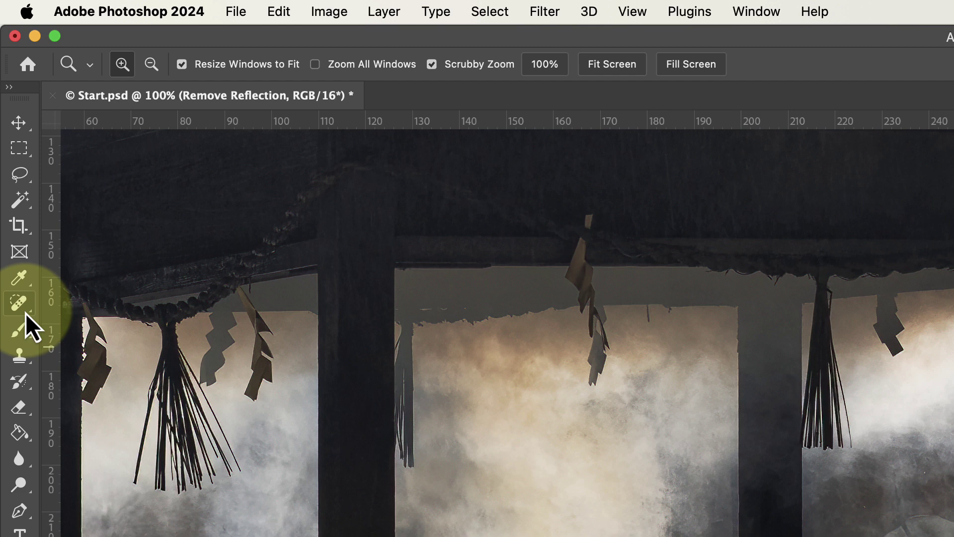
Step: Select the Remove tool with Sample all layers on and removal after each stroke off
{"action": "left_click", "coordinate": [26, 313]}
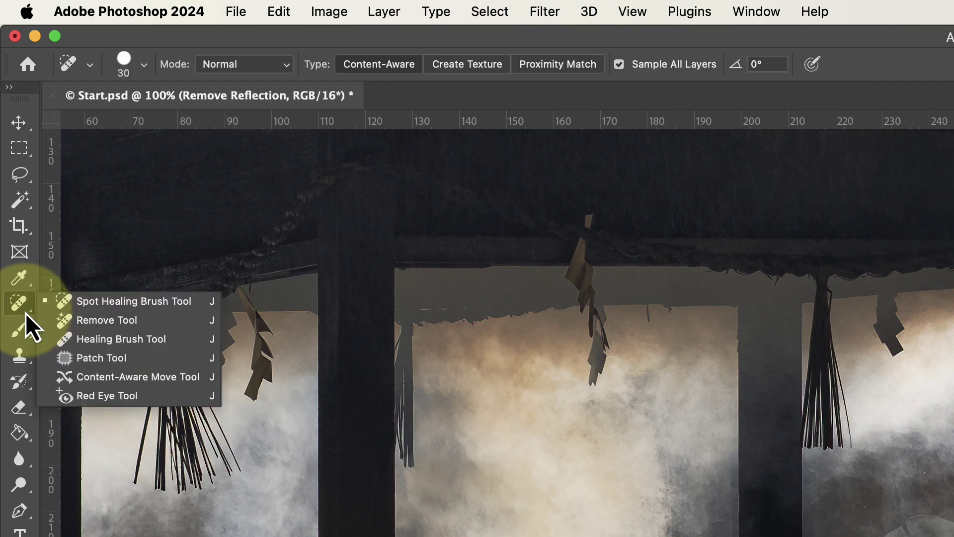
{"action": "left_click", "coordinate": [153, 325]}
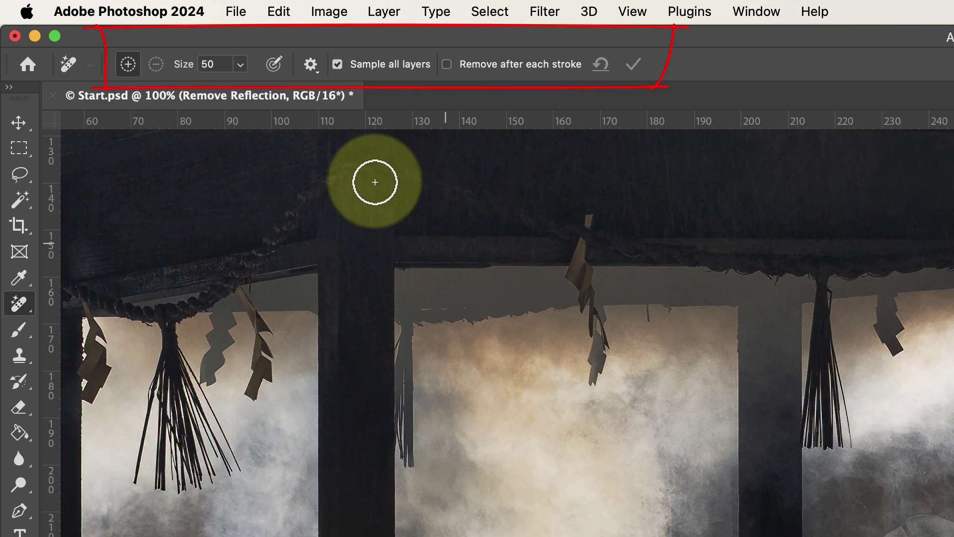
{"action": "left_click", "coordinate": [338, 65]}
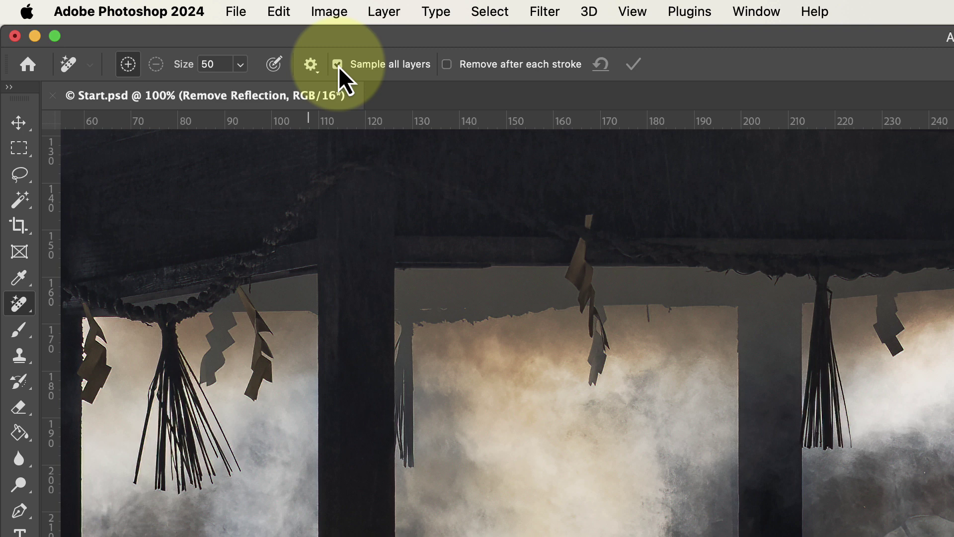
{"action": "left_click", "coordinate": [447, 65]}
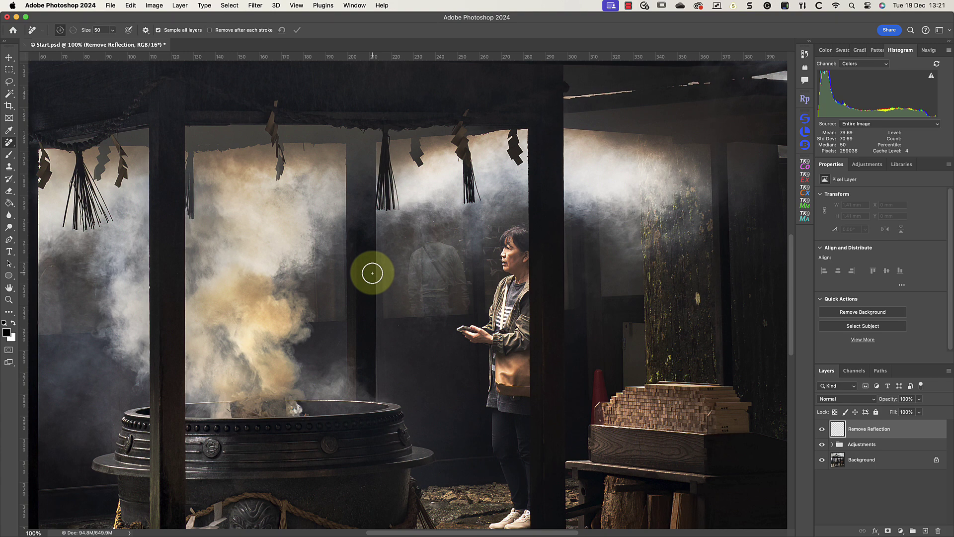
Step: Paint the Remove tool over the reflected figure in the window and apply it
{"action": "mouse_move", "coordinate": [415, 315]}
{"action": "left_mouse_down"}
{"action": "mouse_move", "coordinate": [420, 220]}
{"action": "mouse_move", "coordinate": [432, 233]}
{"action": "mouse_move", "coordinate": [418, 314]}
{"action": "mouse_move", "coordinate": [462, 308]}
{"action": "mouse_move", "coordinate": [458, 267]}
{"action": "mouse_move", "coordinate": [435, 240]}
{"action": "mouse_move", "coordinate": [448, 258]}
{"action": "mouse_move", "coordinate": [452, 245]}
{"action": "mouse_move", "coordinate": [460, 257]}
{"action": "mouse_move", "coordinate": [452, 295]}
{"action": "mouse_move", "coordinate": [448, 258]}
{"action": "mouse_move", "coordinate": [442, 289]}
{"action": "mouse_move", "coordinate": [426, 252]}
{"action": "mouse_move", "coordinate": [417, 287]}
{"action": "mouse_move", "coordinate": [436, 291]}
{"action": "mouse_move", "coordinate": [421, 301]}
{"action": "mouse_move", "coordinate": [445, 299]}
{"action": "mouse_move", "coordinate": [433, 277]}
{"action": "left_mouse_up"}
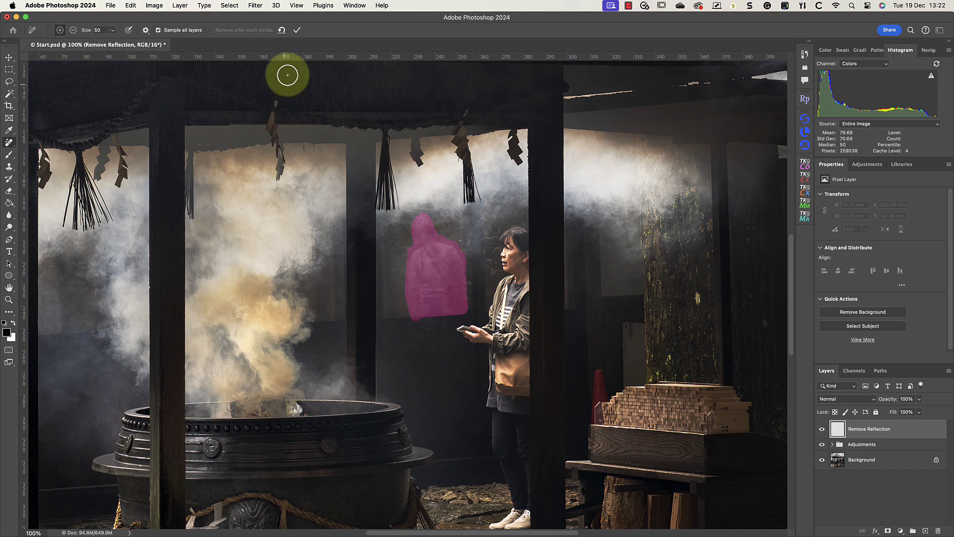
{"action": "left_click", "coordinate": [297, 34]}
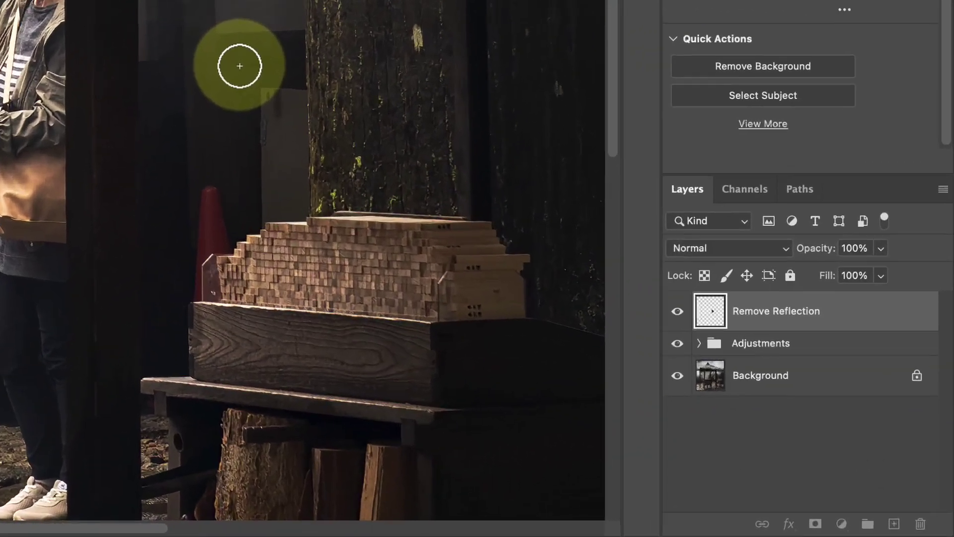
Step: Create a new layer in the Layers panel and rename it 'Remove Lady'
{"action": "left_click", "coordinate": [893, 524]}
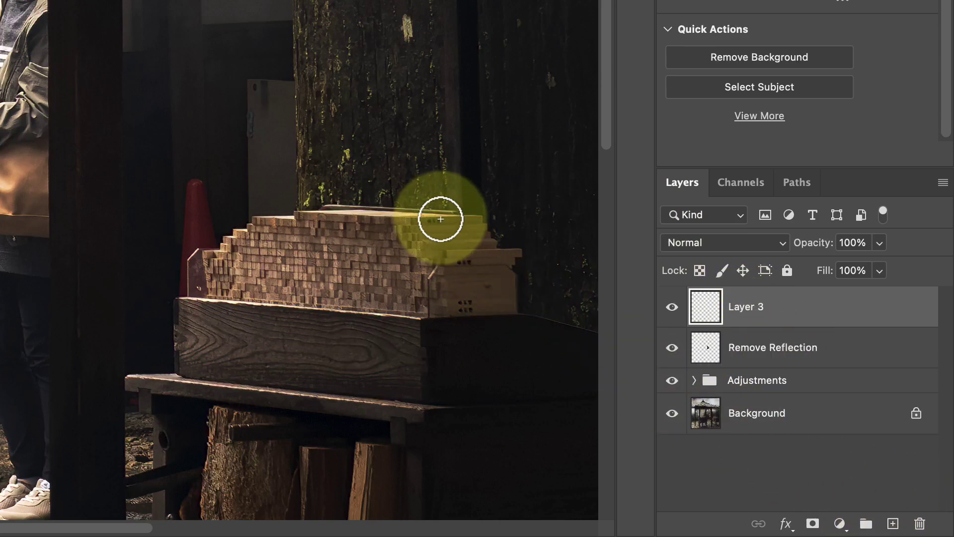
{"action": "double_click", "coordinate": [746, 307]}
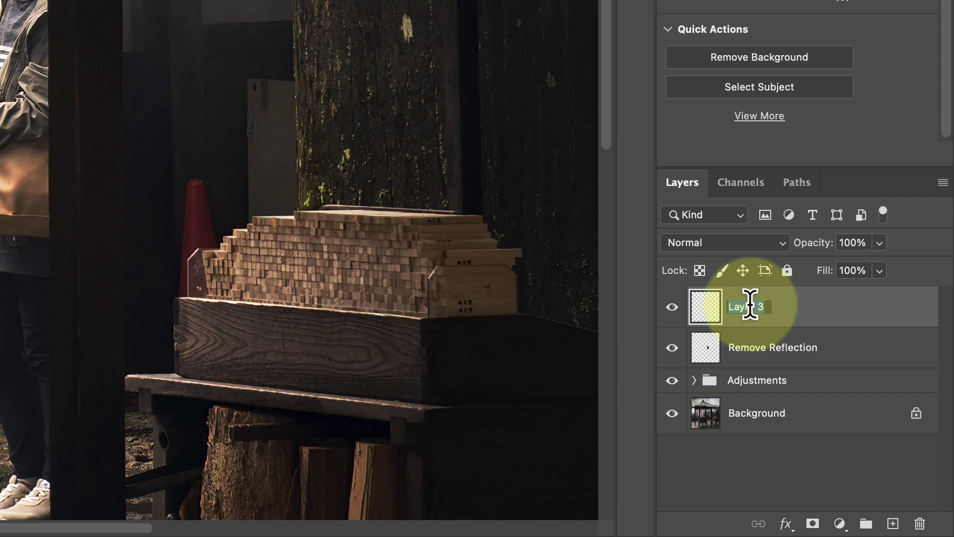
{"action": "type", "text": "Remove Lady"}
{"action": "key", "text": "Return"}
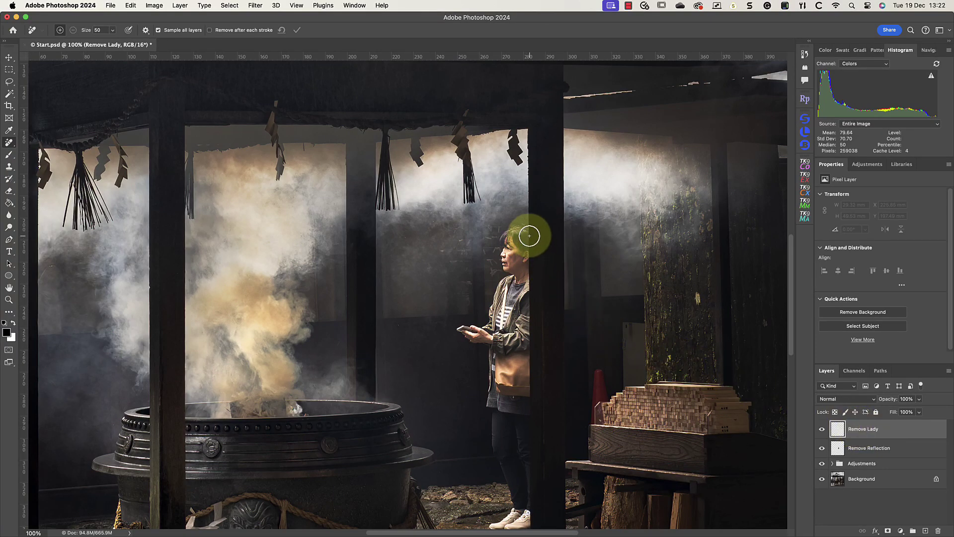
Step: Trace a Remove stroke enclosing the standing woman from her head down to her feet
{"action": "mouse_move", "coordinate": [528, 231]}
{"action": "left_mouse_down"}
{"action": "mouse_move", "coordinate": [501, 239]}
{"action": "mouse_move", "coordinate": [509, 270]}
{"action": "mouse_move", "coordinate": [490, 322]}
{"action": "mouse_move", "coordinate": [458, 330]}
{"action": "mouse_move", "coordinate": [487, 341]}
{"action": "mouse_move", "coordinate": [489, 407]}
{"action": "left_mouse_up"}
{"action": "mouse_move", "coordinate": [515, 412]}
{"action": "left_mouse_down"}
{"action": "mouse_move", "coordinate": [530, 408]}
{"action": "mouse_move", "coordinate": [533, 290]}
{"action": "left_mouse_up"}
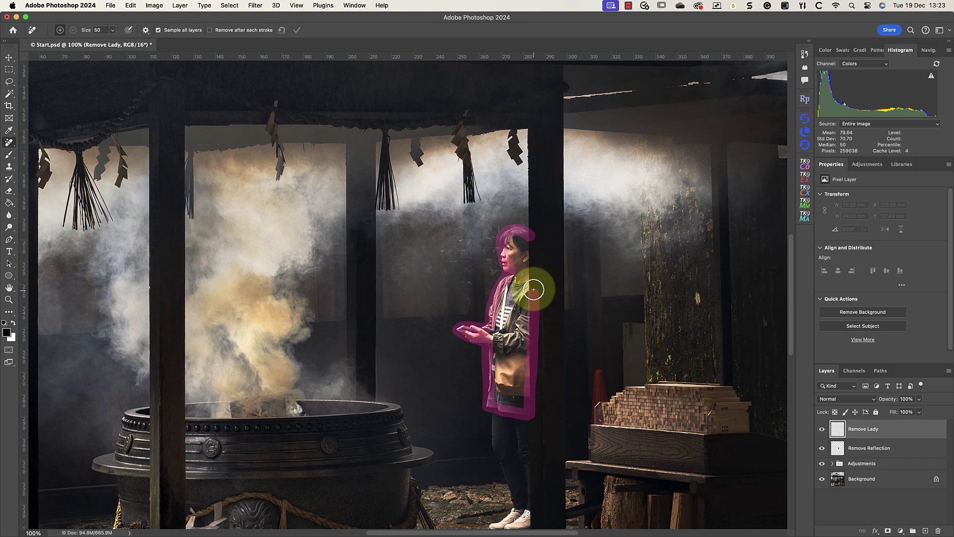
{"action": "left_click_drag", "start_coordinate": [533, 289], "coordinate": [531, 240]}
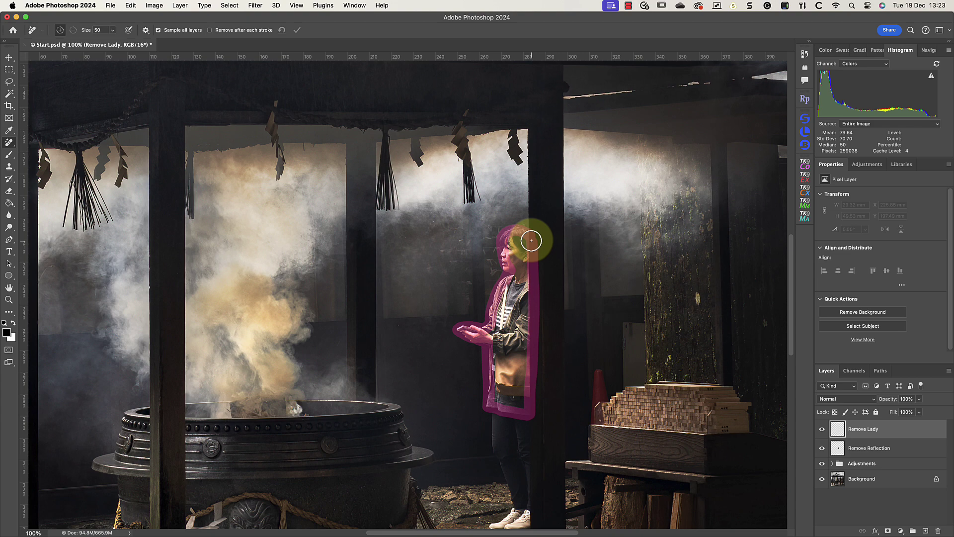
{"action": "left_click_drag", "start_coordinate": [531, 240], "coordinate": [531, 240]}
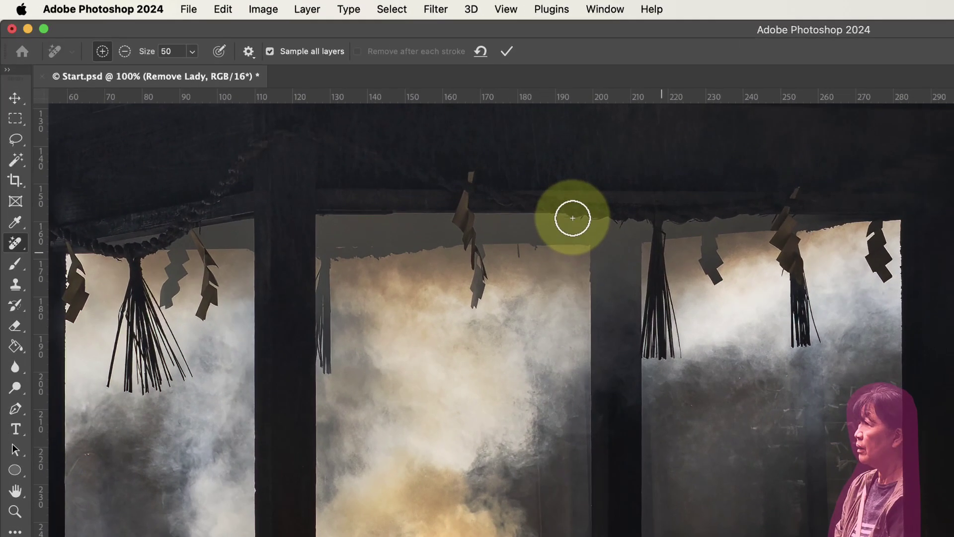
Step: Adjust the chest area of the removal, apply it, and mark her remaining legs
{"action": "left_click", "coordinate": [124, 51]}
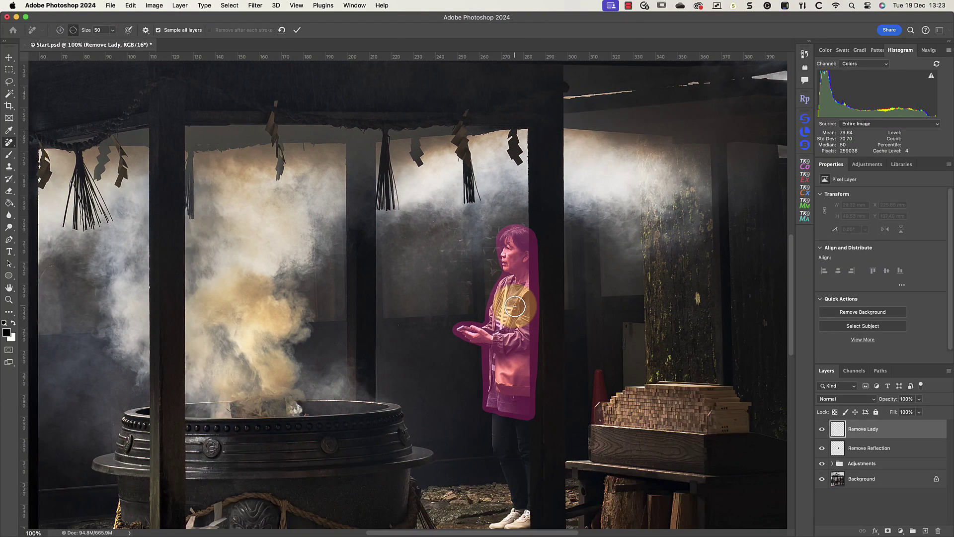
{"action": "left_click_drag", "start_coordinate": [514, 307], "coordinate": [504, 340]}
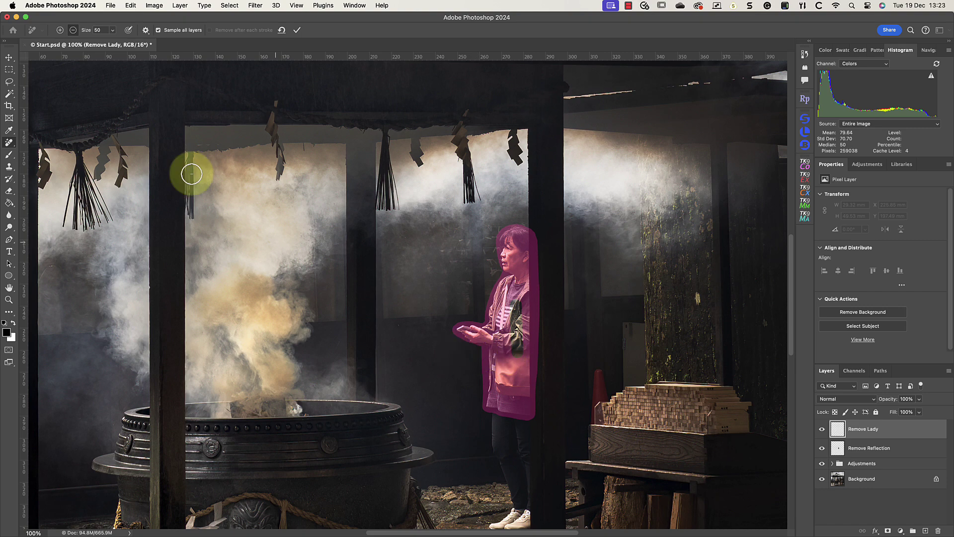
{"action": "left_click", "coordinate": [59, 30]}
{"action": "mouse_move", "coordinate": [510, 293]}
{"action": "left_mouse_down"}
{"action": "mouse_move", "coordinate": [518, 356]}
{"action": "mouse_move", "coordinate": [512, 304]}
{"action": "left_mouse_up"}
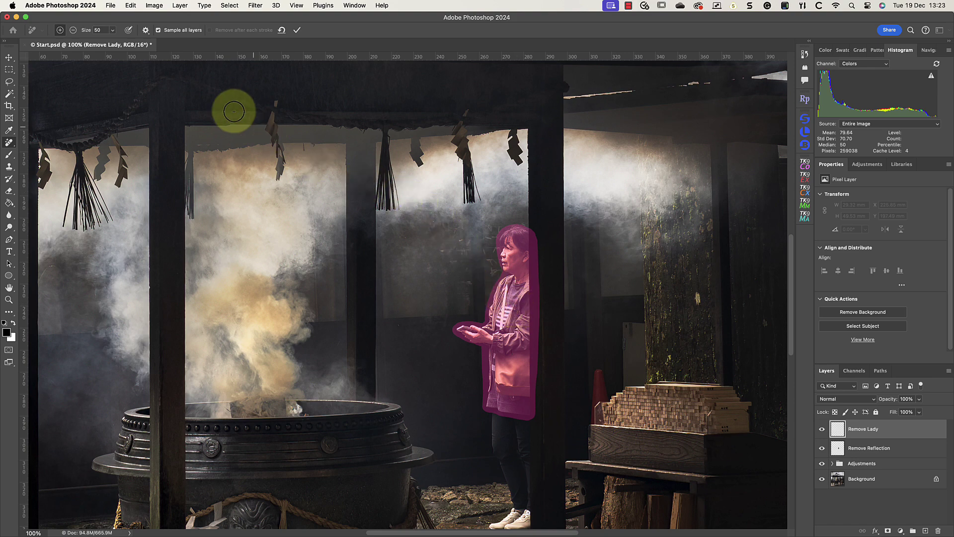
{"action": "left_click", "coordinate": [297, 31]}
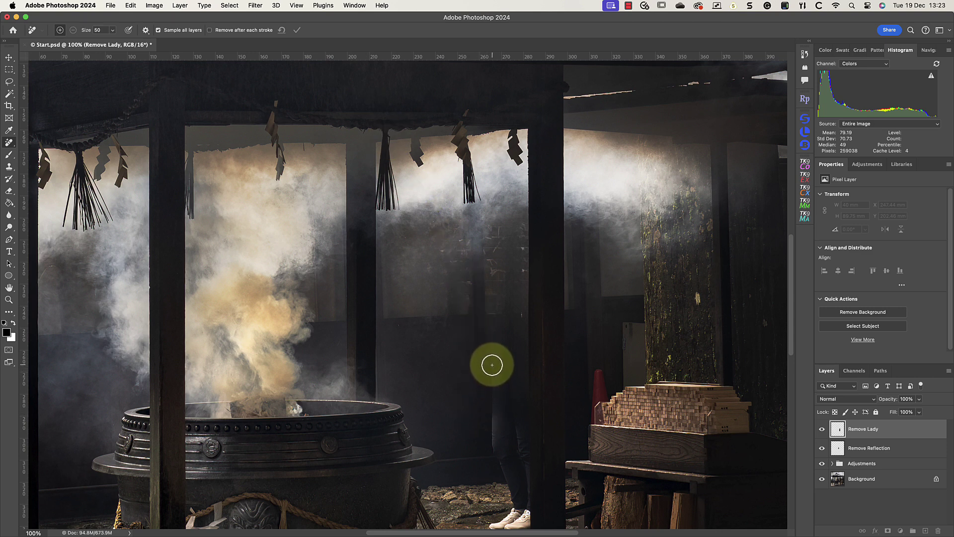
{"action": "mouse_move", "coordinate": [492, 365]}
{"action": "left_mouse_down"}
{"action": "mouse_move", "coordinate": [492, 445]}
{"action": "mouse_move", "coordinate": [511, 499]}
{"action": "mouse_move", "coordinate": [490, 526]}
{"action": "mouse_move", "coordinate": [523, 525]}
{"action": "mouse_move", "coordinate": [525, 372]}
{"action": "mouse_move", "coordinate": [522, 359]}
{"action": "mouse_move", "coordinate": [494, 364]}
{"action": "left_mouse_up"}
Step: Remove the woman's leftover legs and shoes, then select the Remove Reflection layer
{"action": "scroll", "coordinate": [494, 364], "scroll_direction": "down", "scroll_amount": 5}
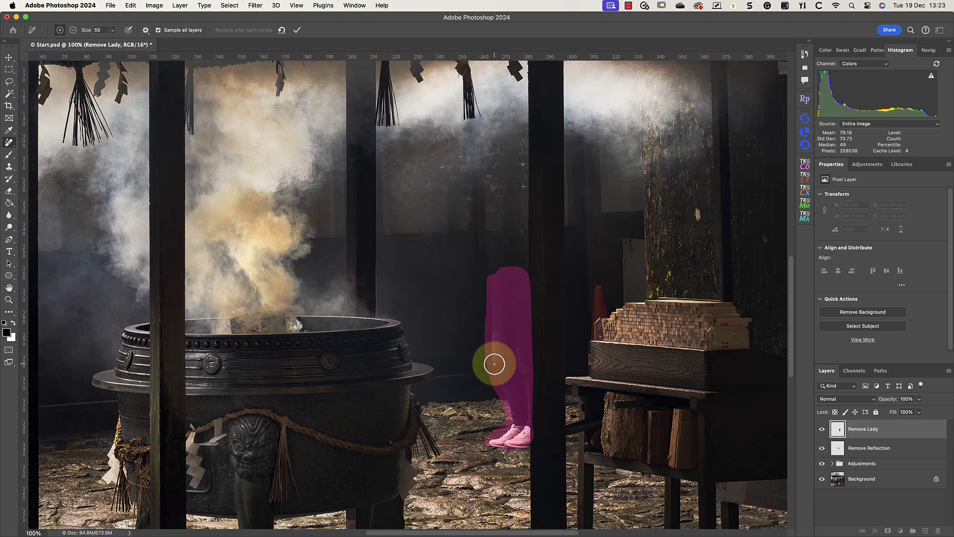
{"action": "left_click", "coordinate": [527, 447]}
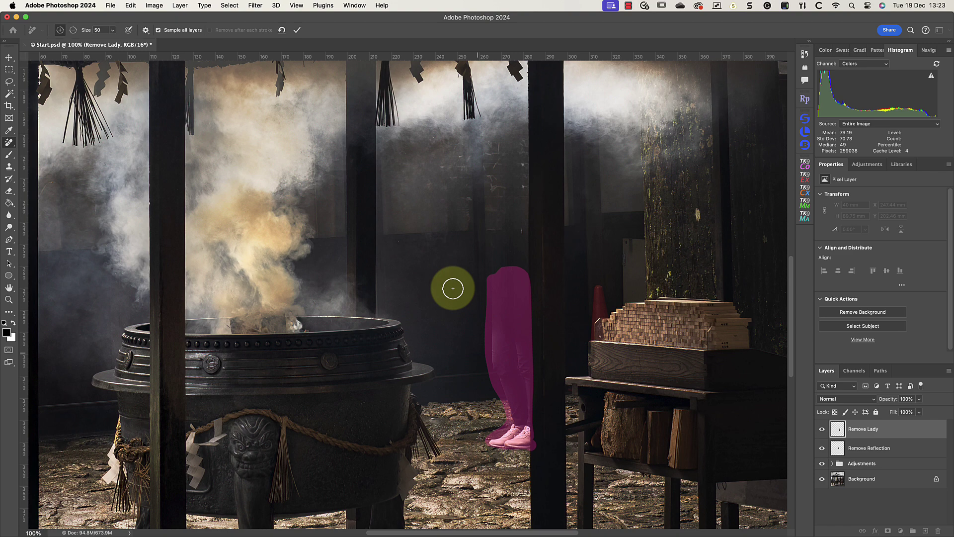
{"action": "left_click", "coordinate": [301, 33]}
{"action": "scroll", "coordinate": [506, 234], "scroll_direction": "up", "scroll_amount": 5}
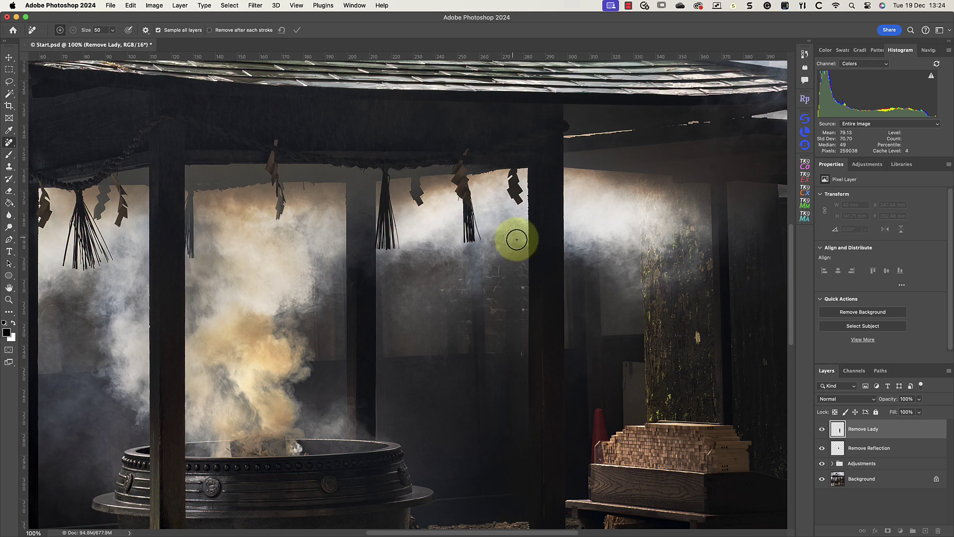
{"action": "left_click", "coordinate": [842, 449]}
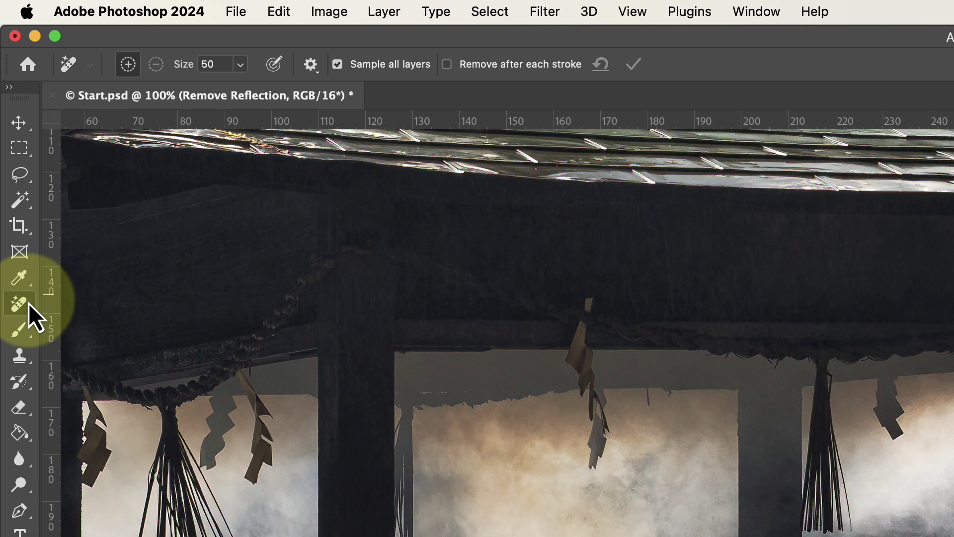
Step: Select the Healing Brush with Mode Normal, Sampled source and Sample set to All Layers
{"action": "left_click_drag", "start_coordinate": [28, 303], "coordinate": [186, 345]}
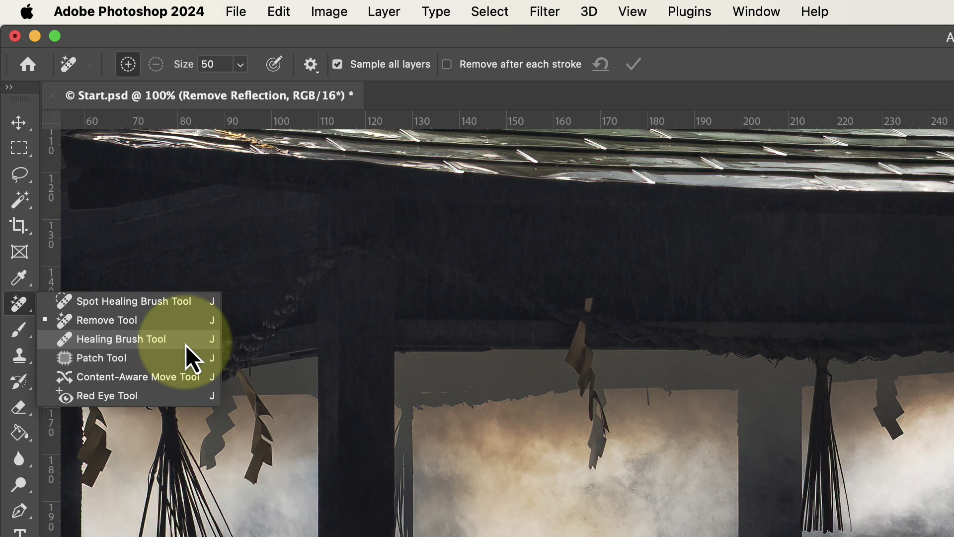
{"action": "left_click_drag", "start_coordinate": [186, 345], "coordinate": [185, 343]}
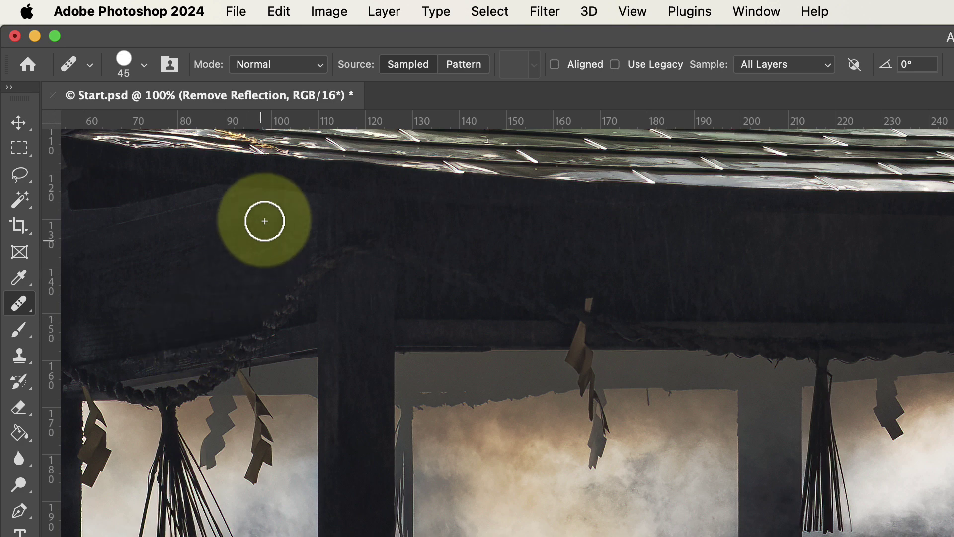
{"action": "left_click", "coordinate": [324, 72]}
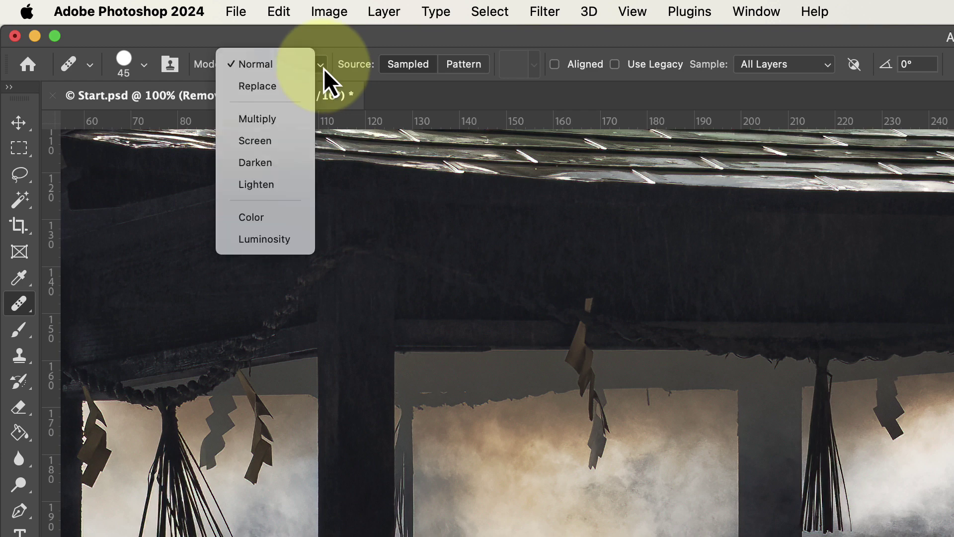
{"action": "left_click", "coordinate": [279, 65]}
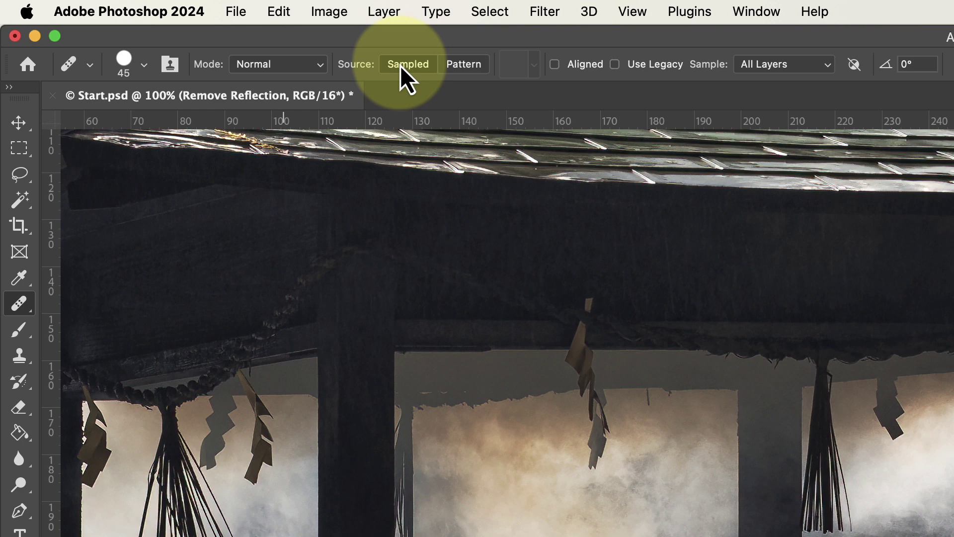
{"action": "left_click", "coordinate": [826, 66]}
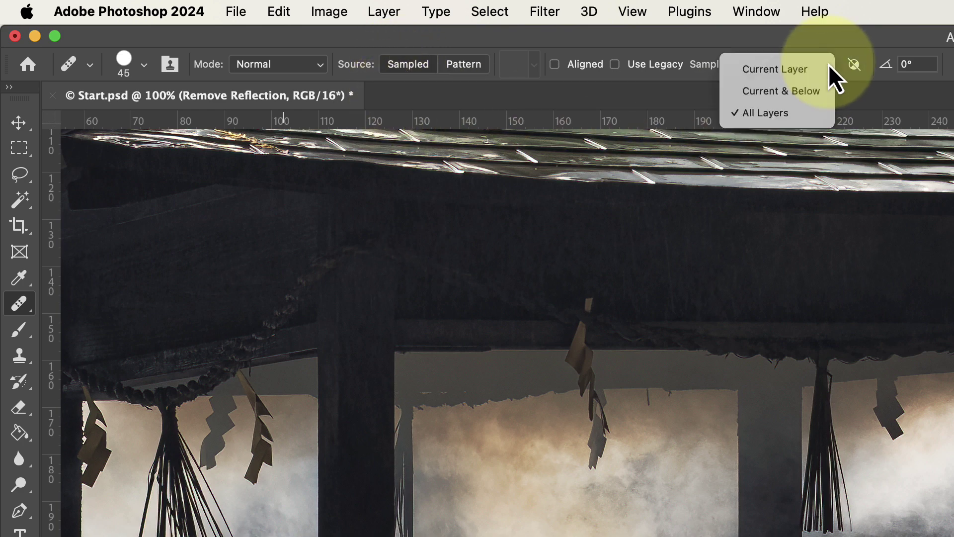
{"action": "left_click", "coordinate": [815, 114]}
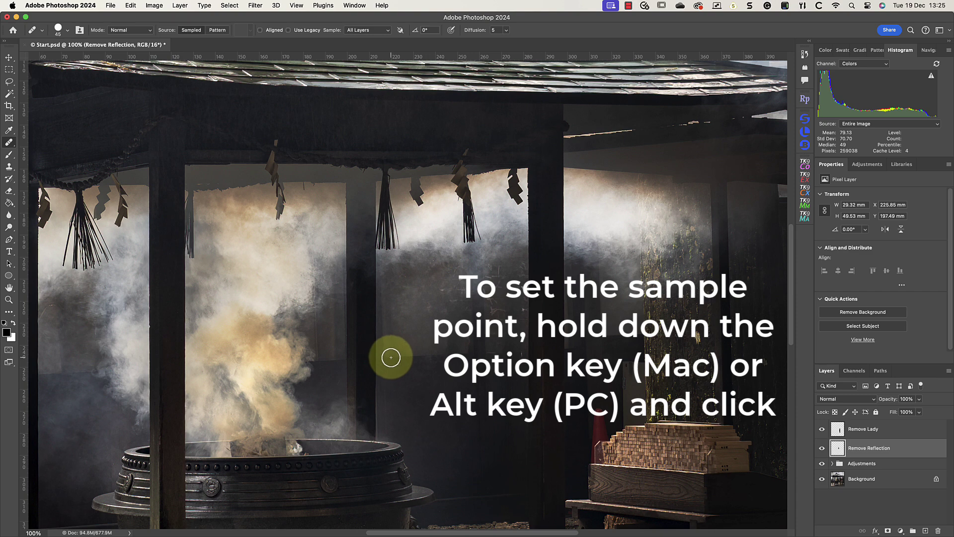
Step: Alt-click the dark wall as the source, then heal the reflection across the panel
{"action": "key", "text": "alt"}
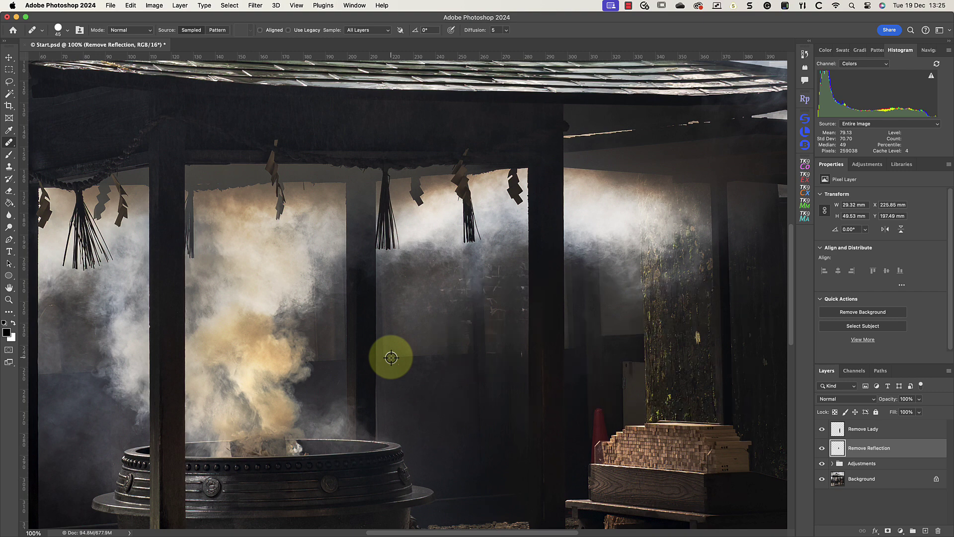
{"action": "left_click", "coordinate": [391, 357], "text": "alt"}
{"action": "mouse_move", "coordinate": [391, 358]}
{"action": "left_mouse_down"}
{"action": "mouse_move", "coordinate": [457, 353]}
{"action": "mouse_move", "coordinate": [426, 355]}
{"action": "mouse_move", "coordinate": [456, 351]}
{"action": "mouse_move", "coordinate": [449, 315]}
{"action": "mouse_move", "coordinate": [470, 352]}
{"action": "mouse_move", "coordinate": [466, 318]}
{"action": "mouse_move", "coordinate": [395, 279]}
{"action": "left_mouse_up"}
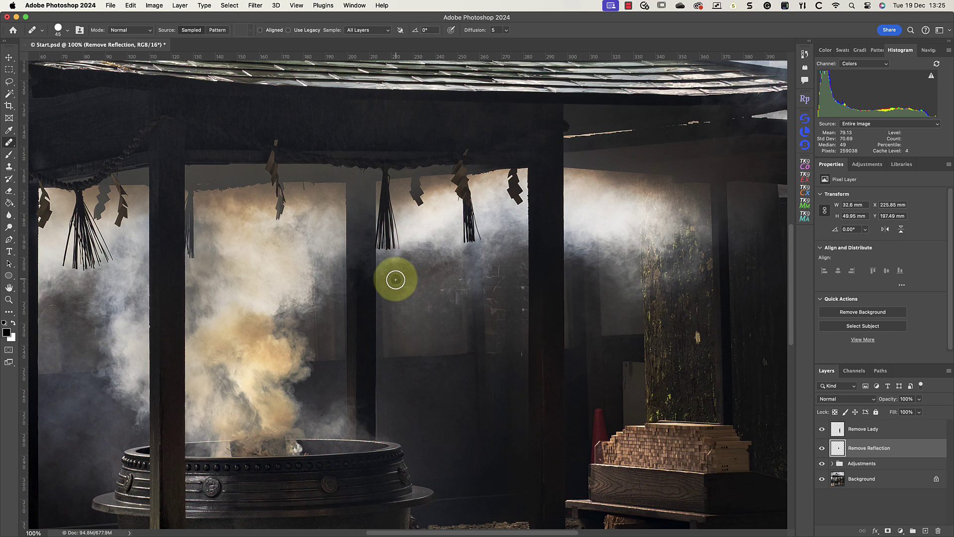
Step: On the Remove Lady layer, set a new source point and heal the leftover marks
{"action": "left_click", "coordinate": [840, 432]}
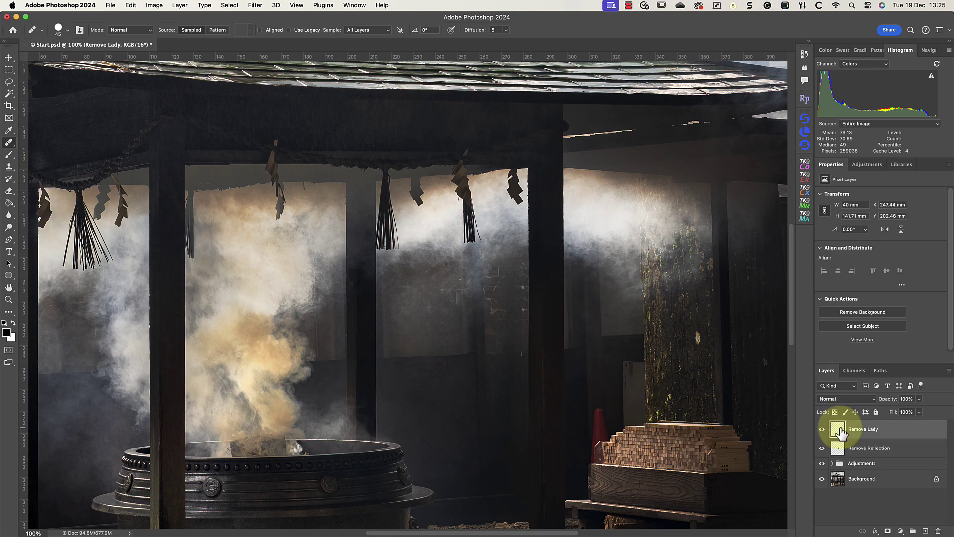
{"action": "left_click", "coordinate": [433, 355], "text": "alt"}
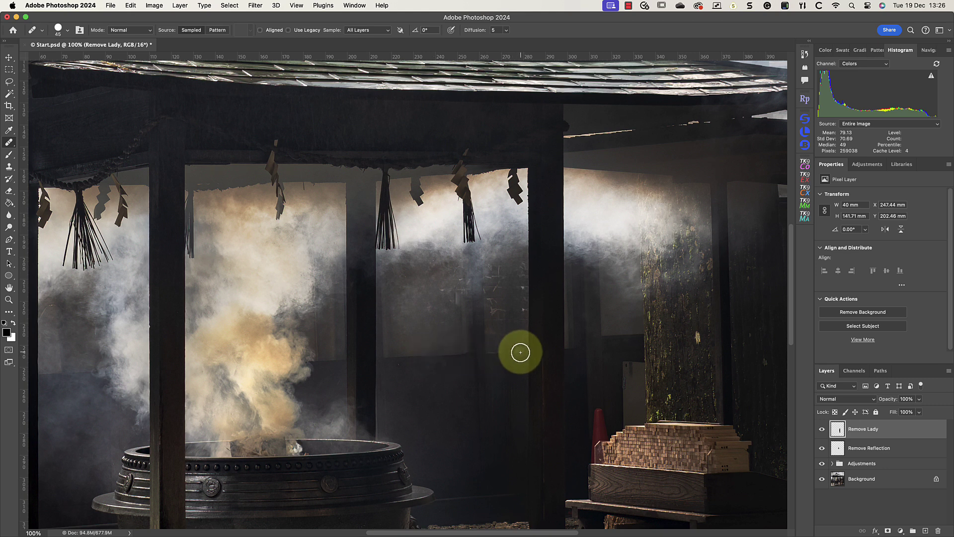
{"action": "mouse_move", "coordinate": [521, 352]}
{"action": "left_mouse_down"}
{"action": "mouse_move", "coordinate": [496, 351]}
{"action": "mouse_move", "coordinate": [518, 287]}
{"action": "mouse_move", "coordinate": [515, 335]}
{"action": "mouse_move", "coordinate": [504, 296]}
{"action": "left_mouse_up"}
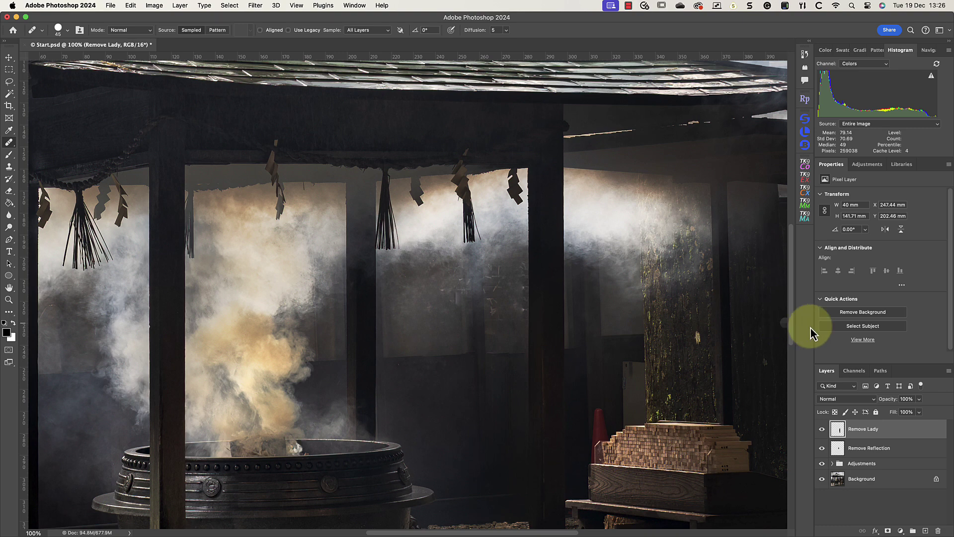
Step: Hide the Remove Lady and Remove Reflection layers, fit the photo on screen, then restore both
{"action": "left_click", "coordinate": [821, 429]}
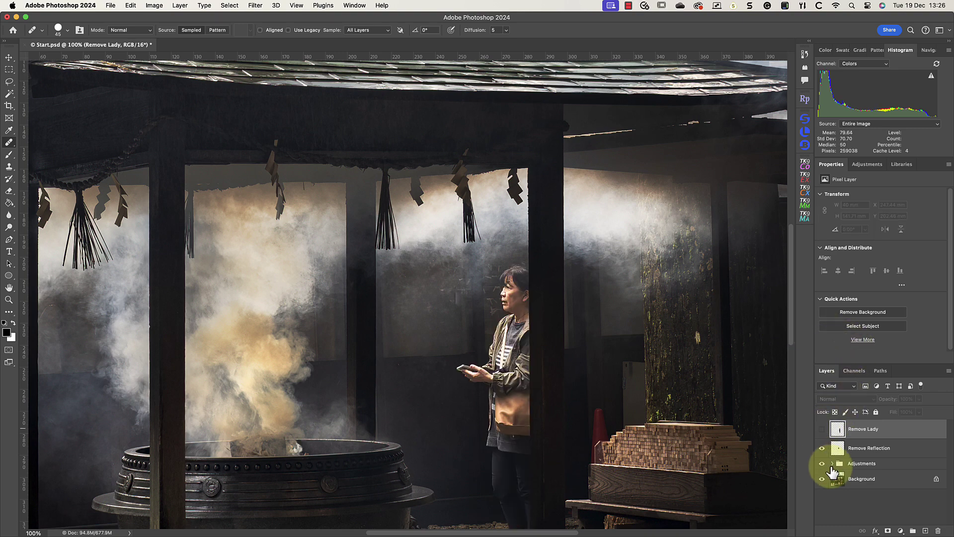
{"action": "left_click", "coordinate": [821, 448]}
{"action": "key", "text": "z"}
{"action": "key", "text": "super+0"}
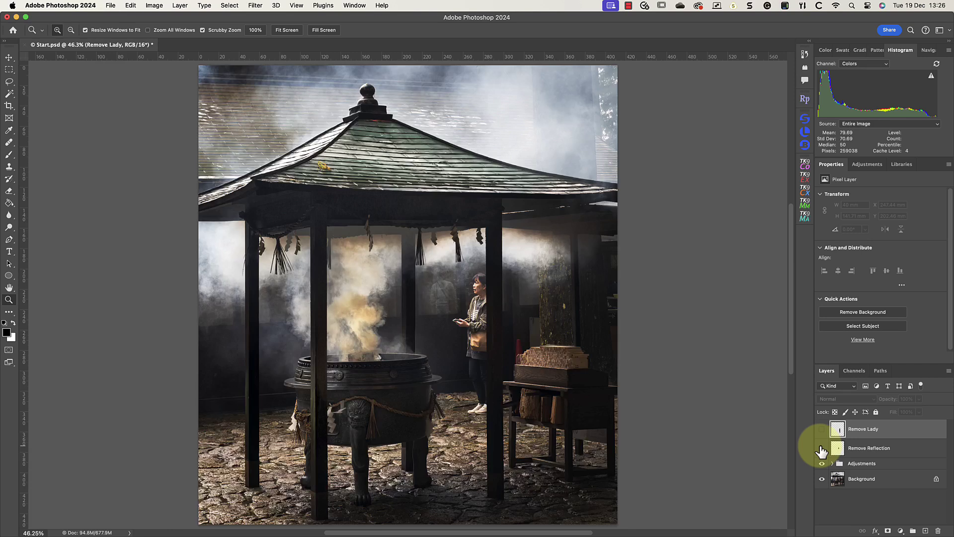
{"action": "left_click", "coordinate": [822, 448]}
{"action": "left_click", "coordinate": [821, 429]}
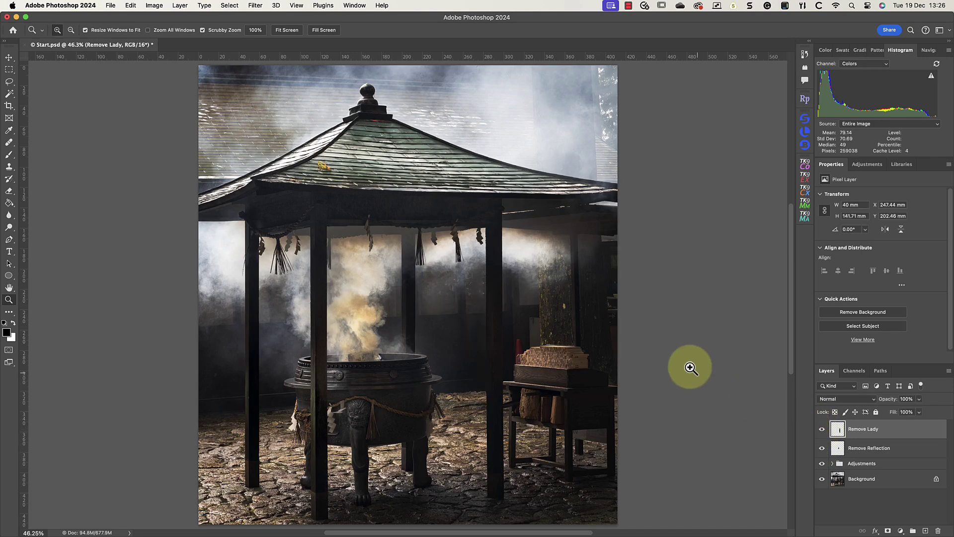